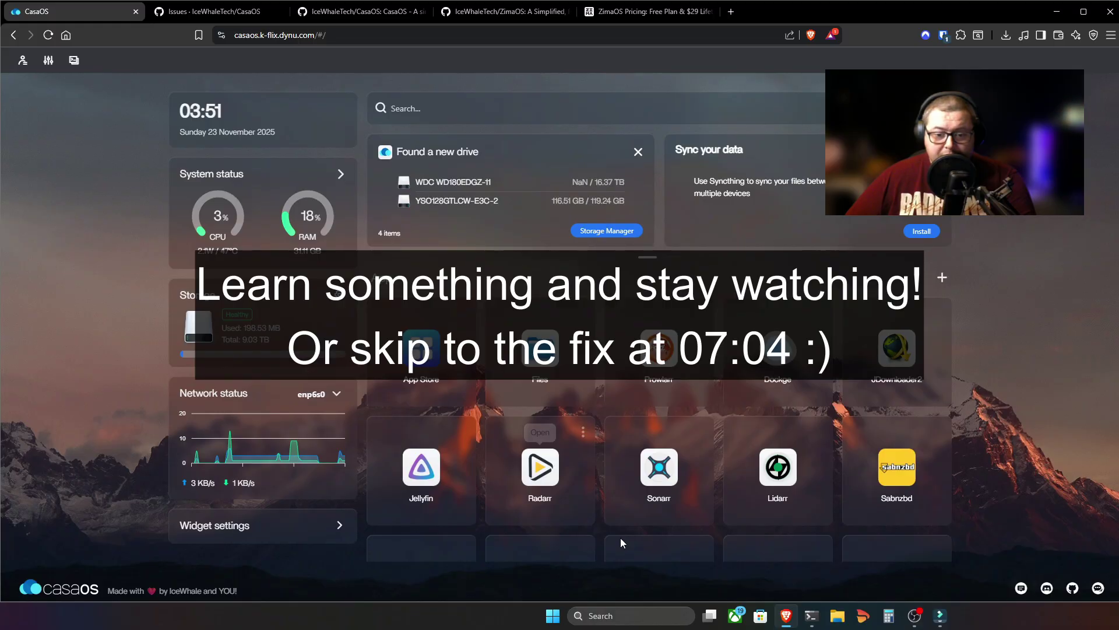
Bring up the terminal and rerun sudo apt update, entering the sudo password
left_click(812, 616)
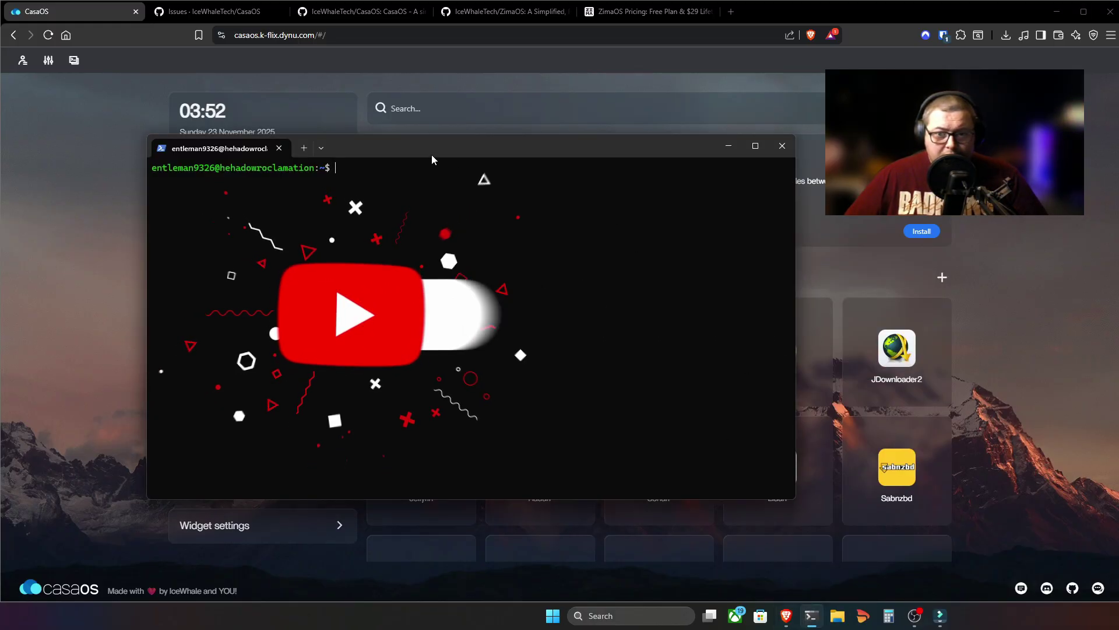
left_click_drag(432, 155, 665, 170)
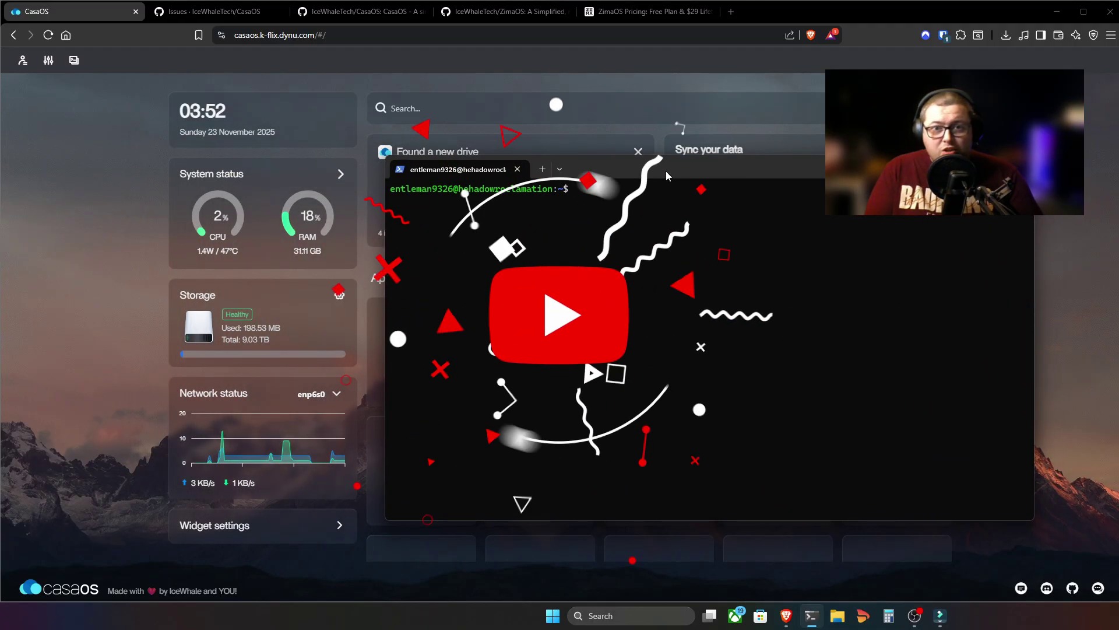
key("Up")
key("Up")
key("Up")
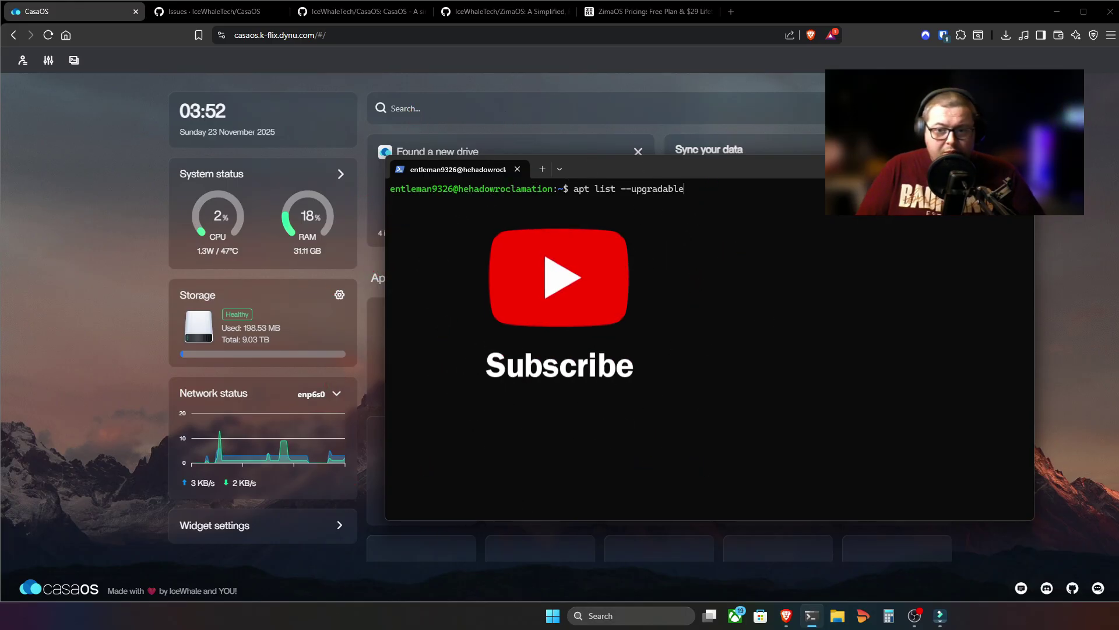
key("Return")
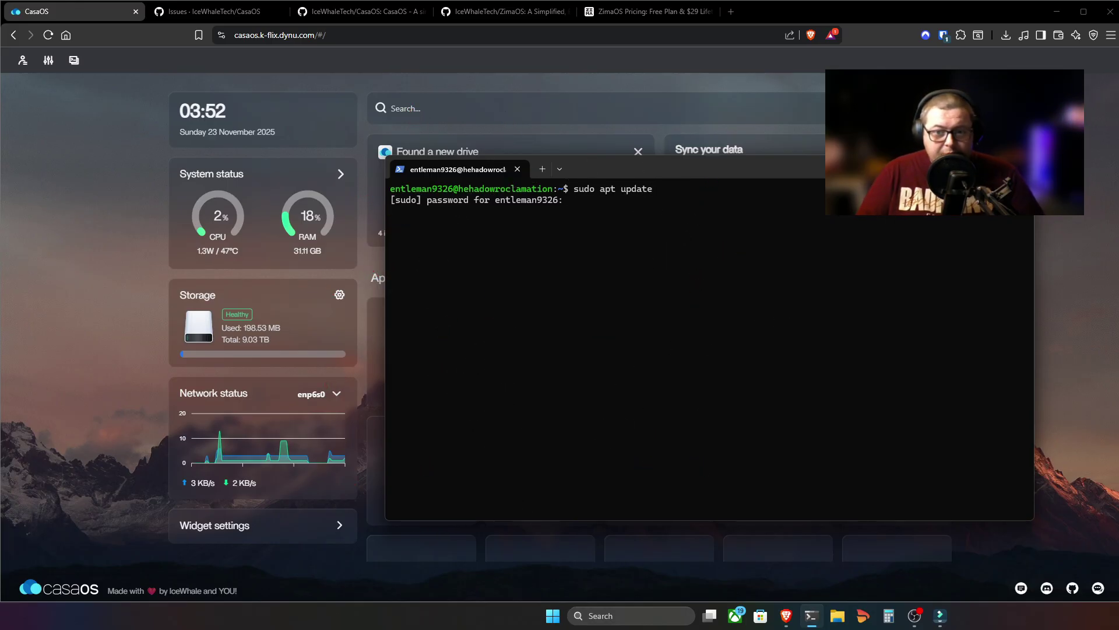
key("Return")
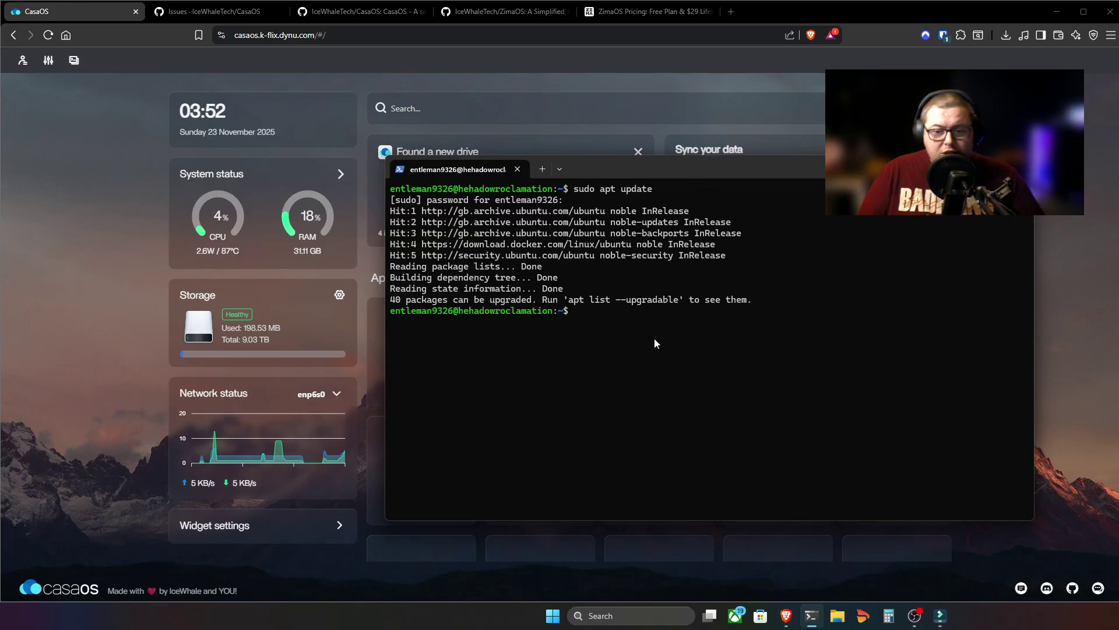
Run apt list --upgradable to list the 40 upgradable packages, including docker-ce
left_click_drag(571, 300, 683, 300)
key("ctrl+c")
key("ctrl+v")
key("Return")
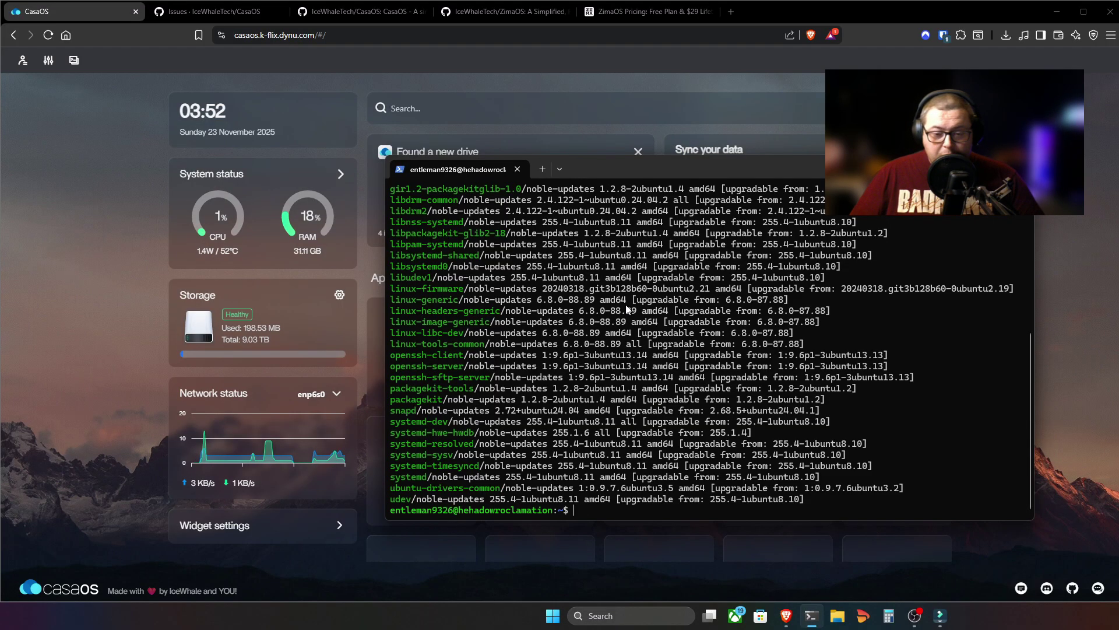
key("alt+Tab")
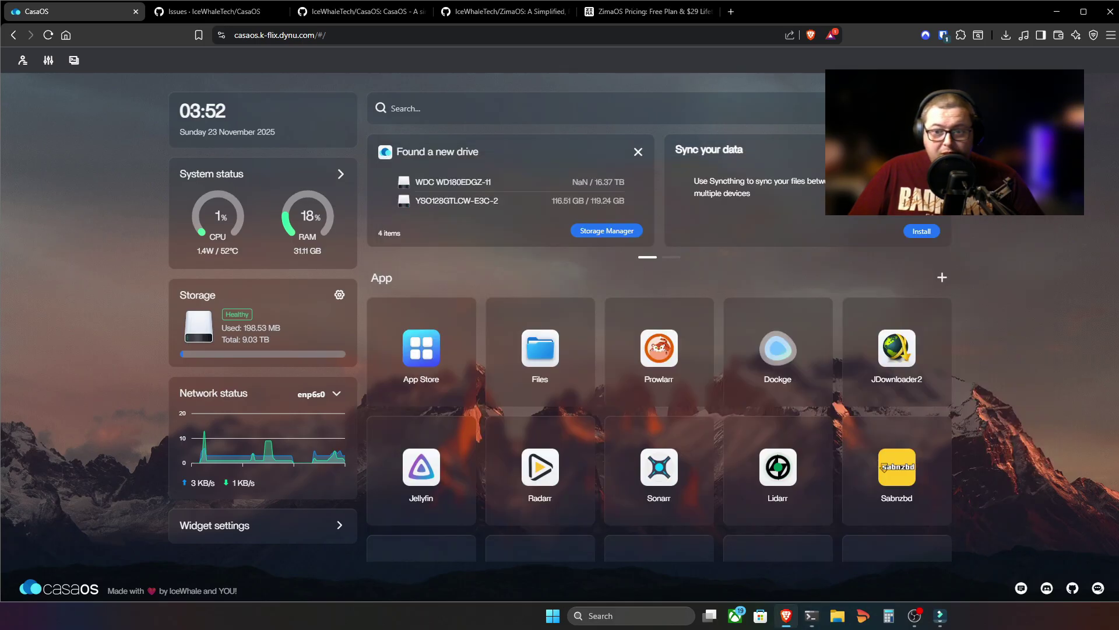
scroll(863, 274, "down", 3)
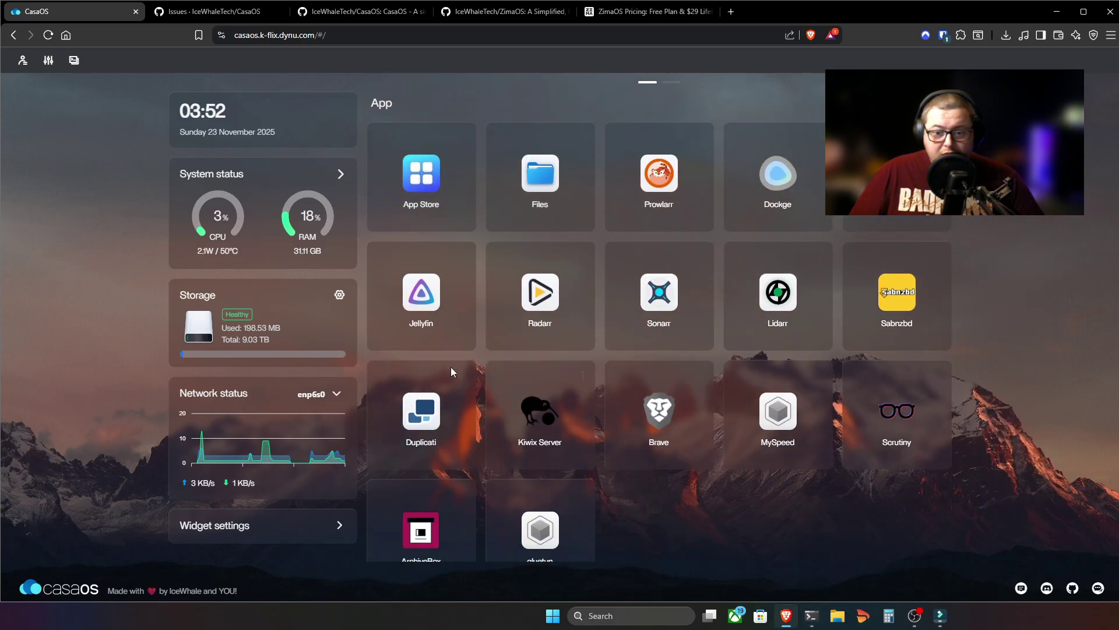
left_click(421, 411)
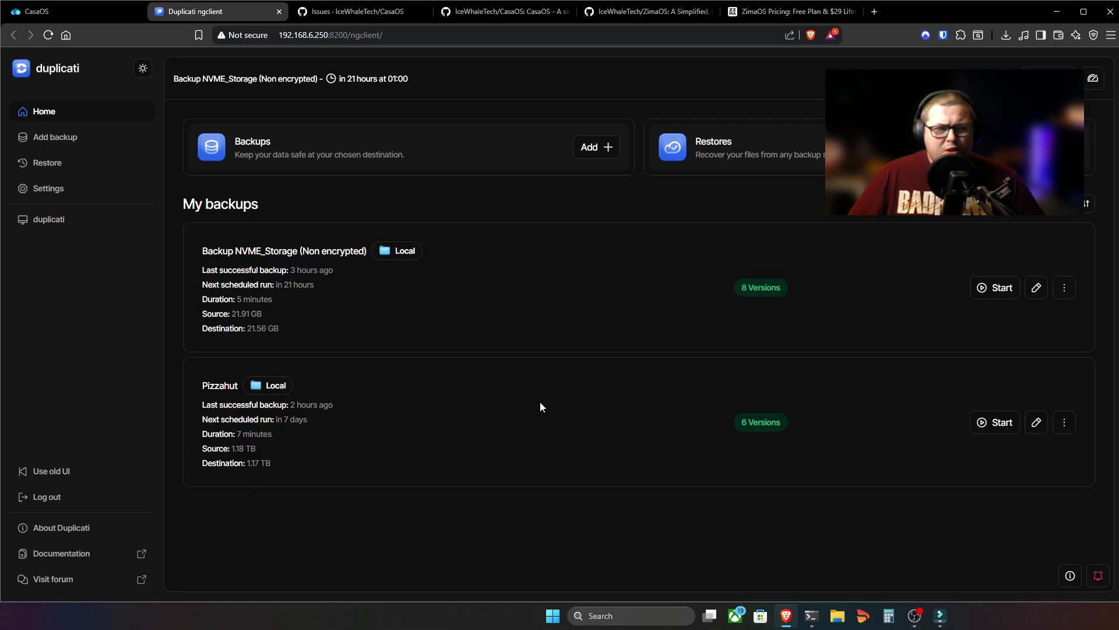
Run sudo apt upgrade -y to install all pending upgrades, including kernel 6.8.0-88-generic
left_click(278, 12)
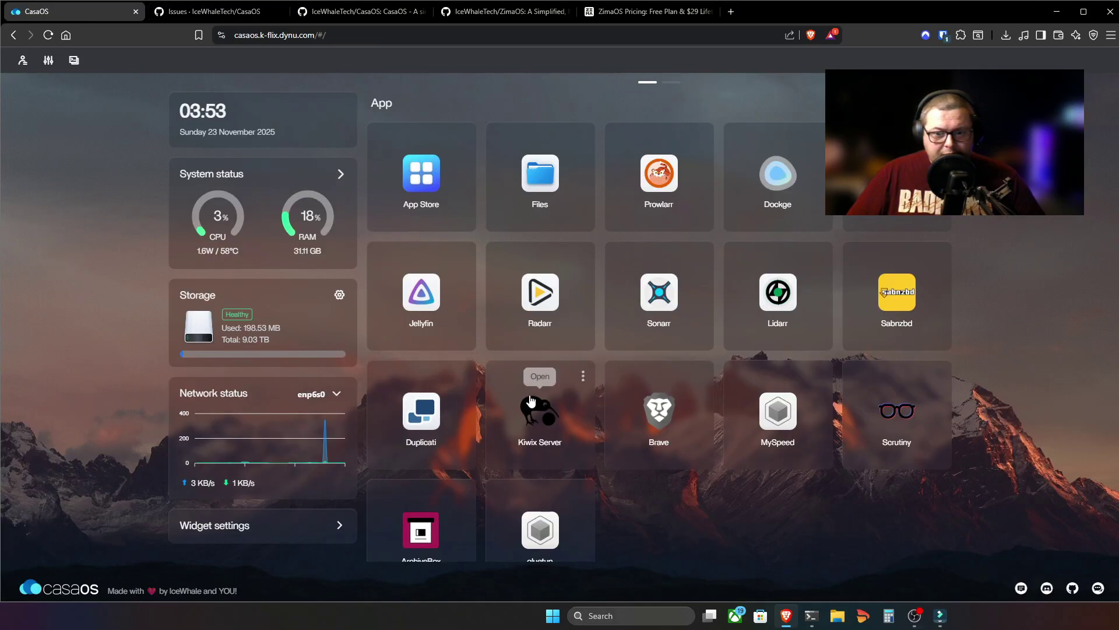
scroll(656, 510, "up", 3)
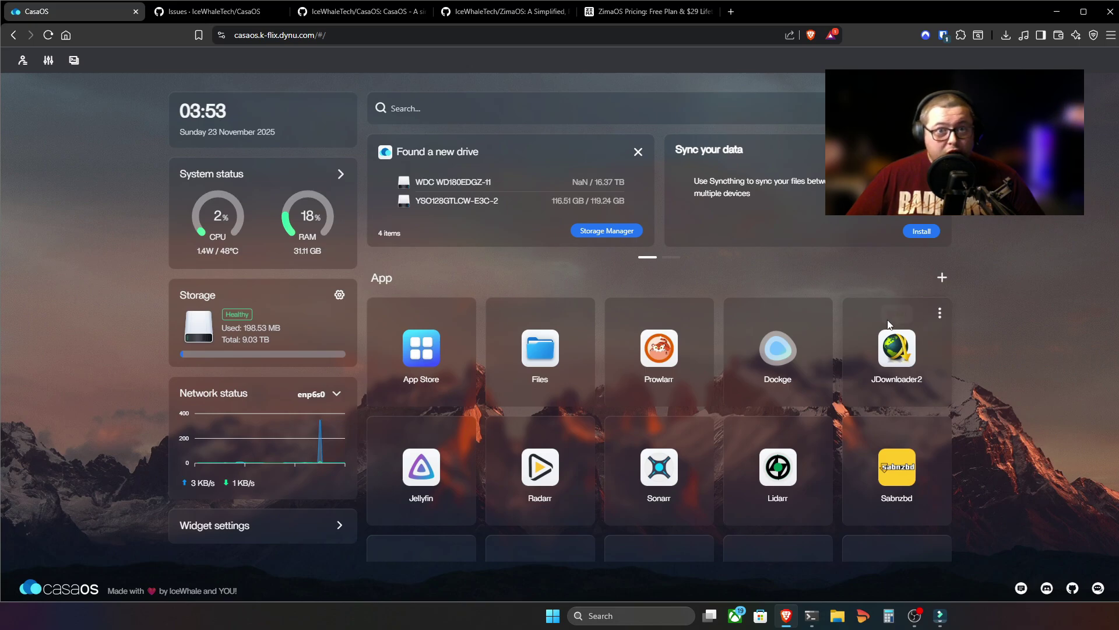
key("alt+Tab")
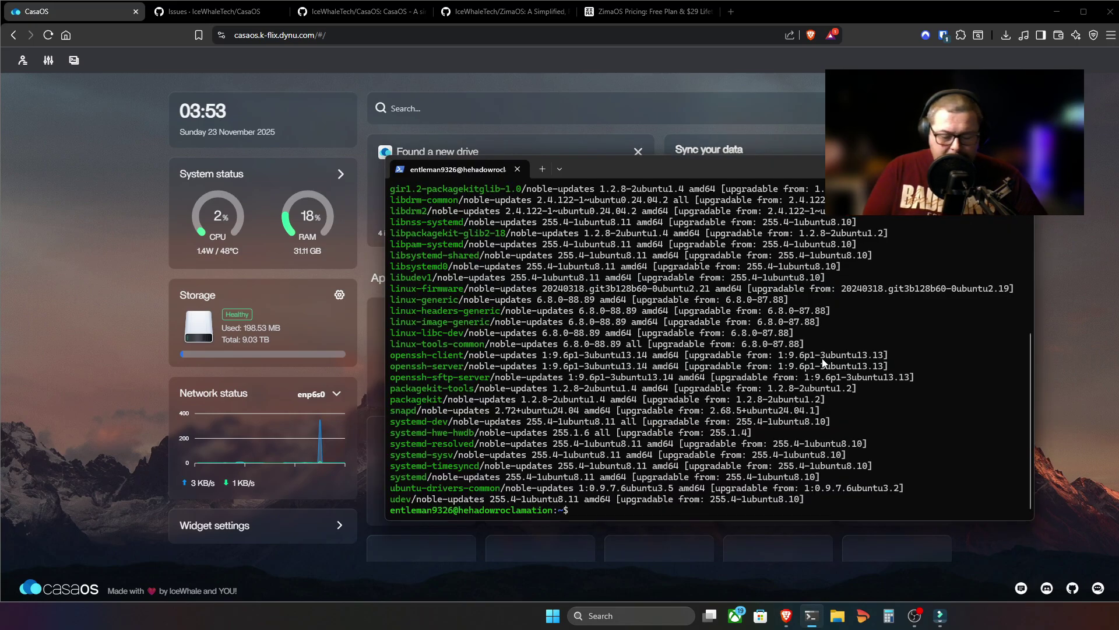
type("sudo upgrade")
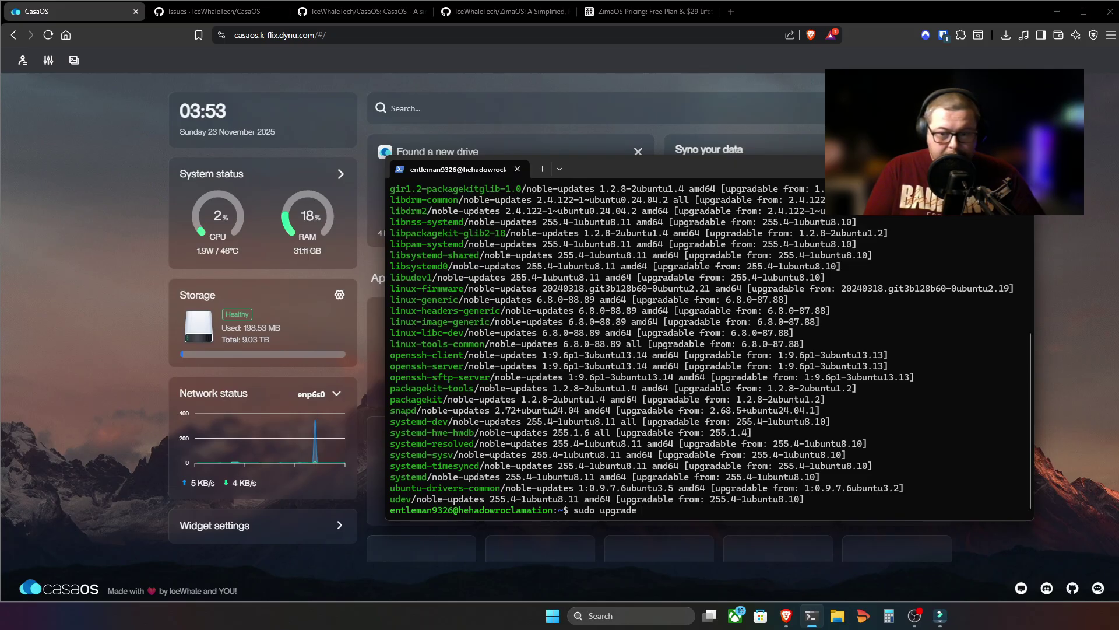
type(" -y")
type("apt")
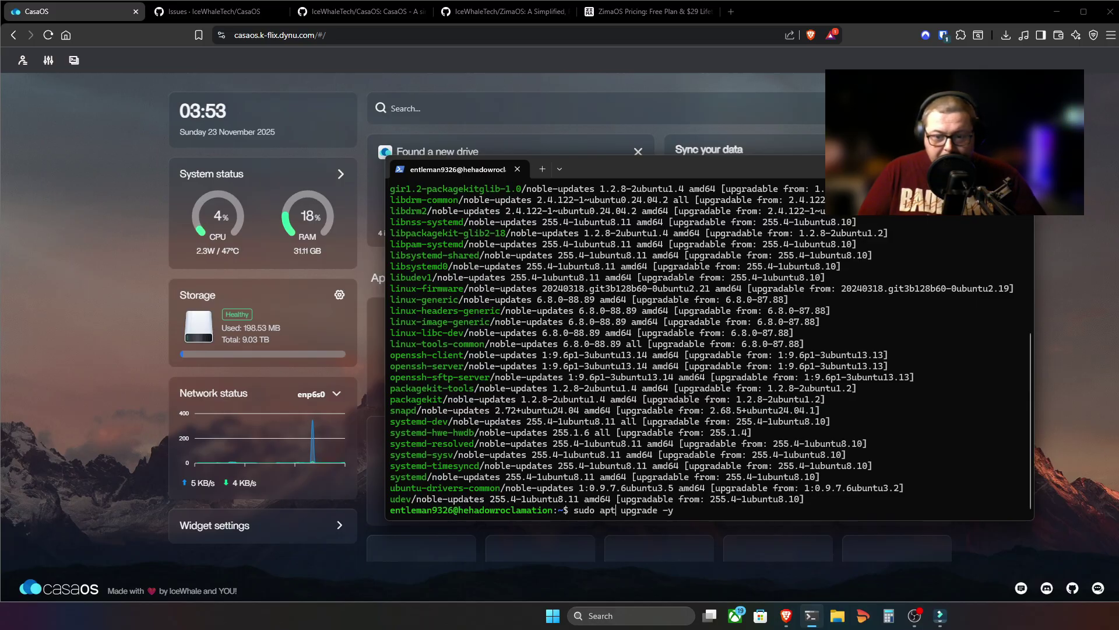
key("Return")
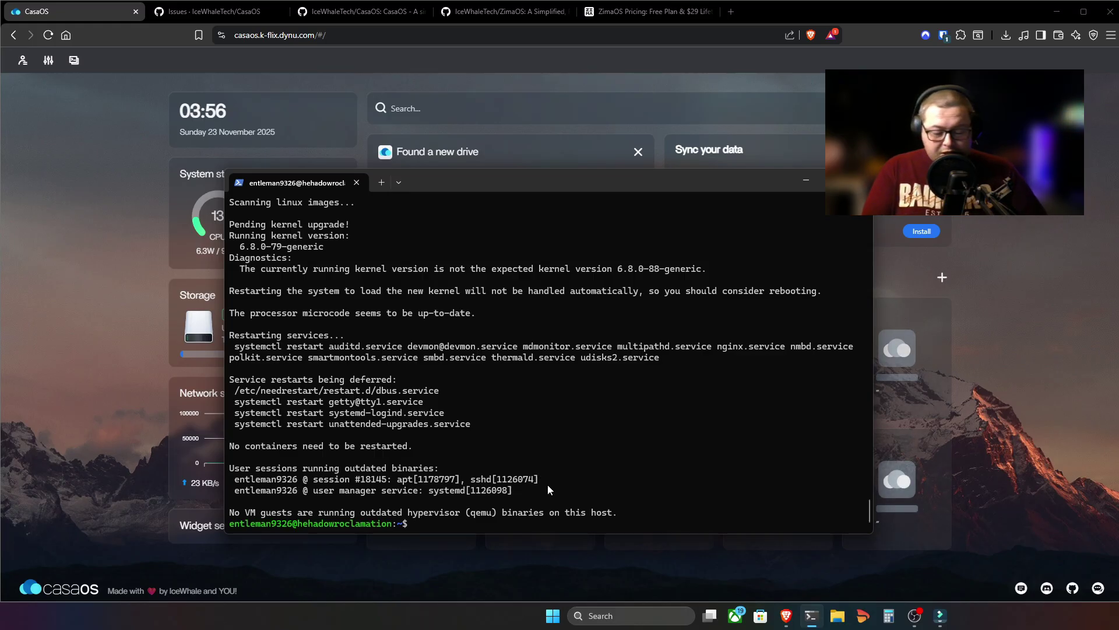
Reboot the server and log back into CasaOS with the saved login
type("system reb")
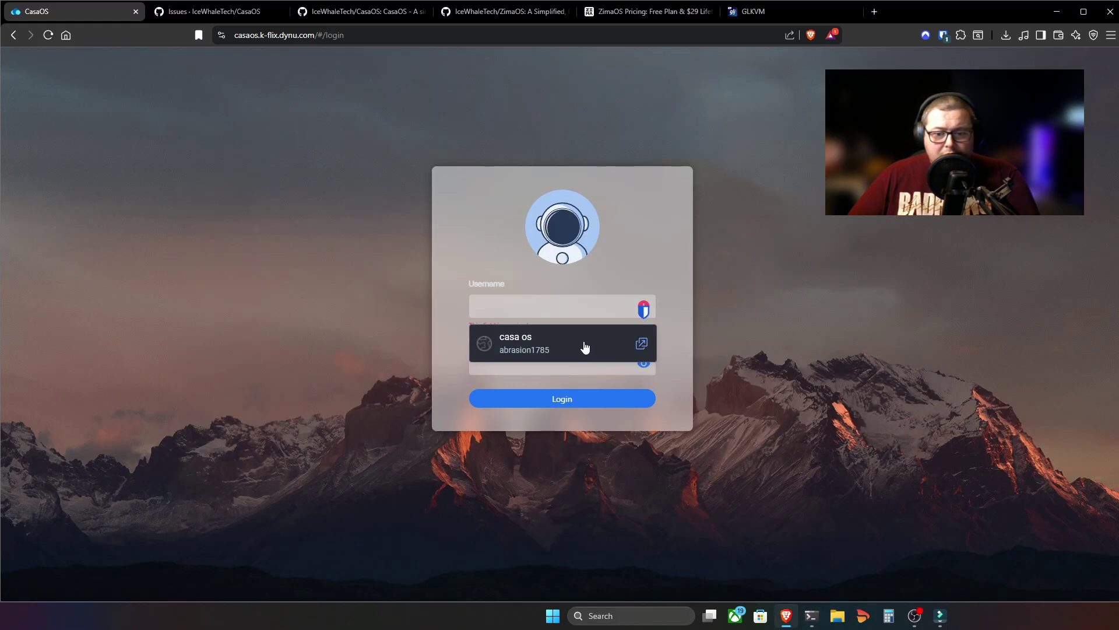
left_click(583, 347)
left_click(555, 393)
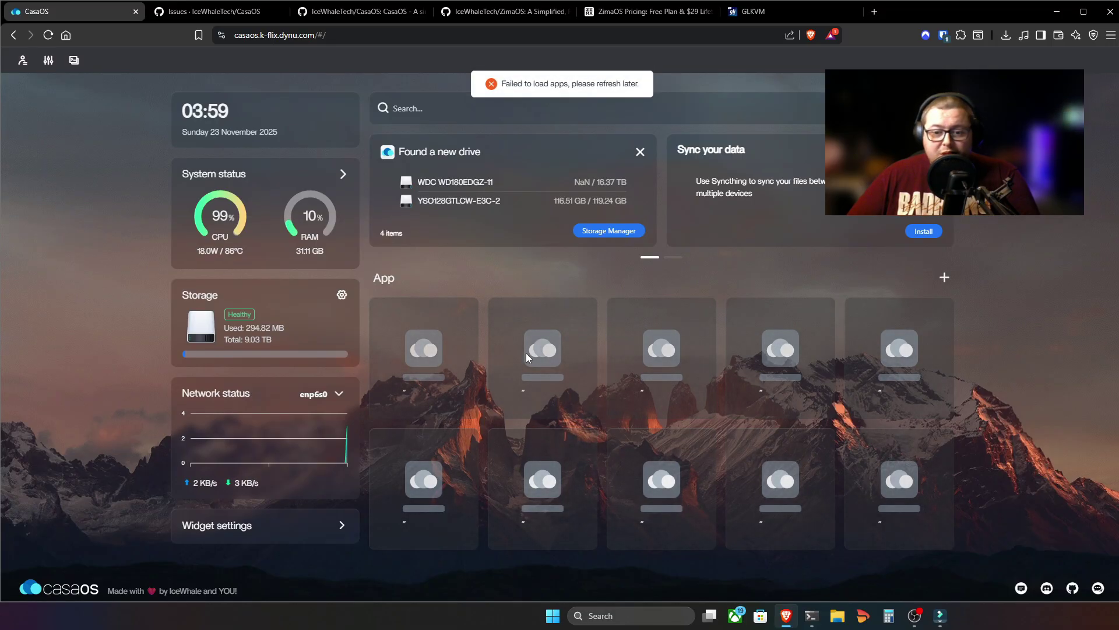
Load watch.k-flix.co.uk in a new browser tab
left_click(874, 11)
type("watch.k-flix.co.uk")
key("Return")
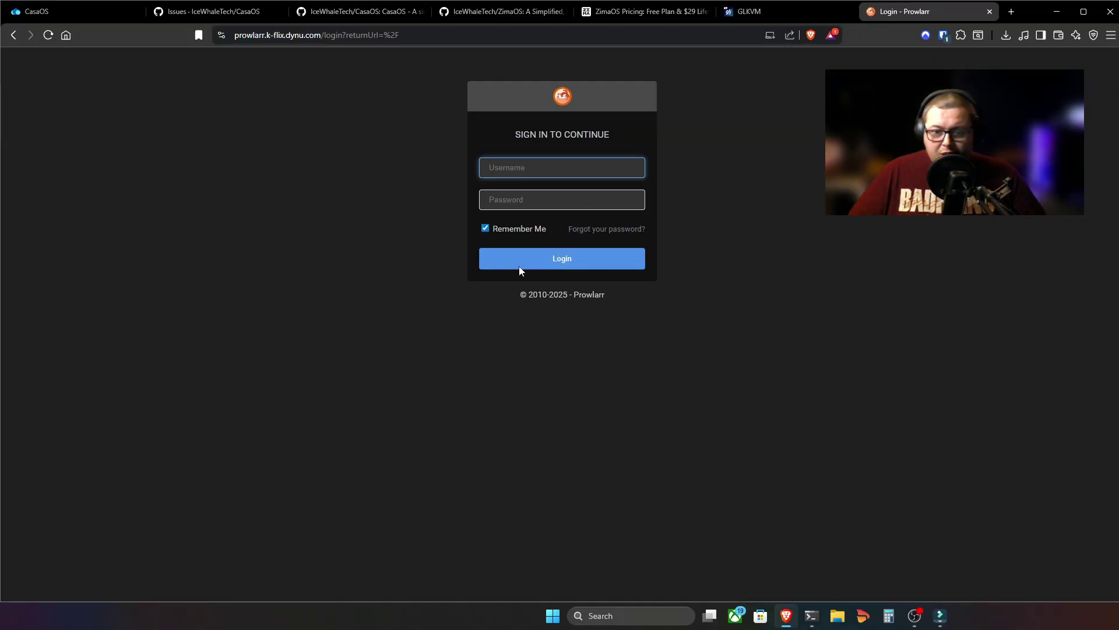
Sign in to Prowlarr with the saved autofill login to see its 8 indexers
left_click(559, 168)
left_click(564, 206)
left_click(561, 258)
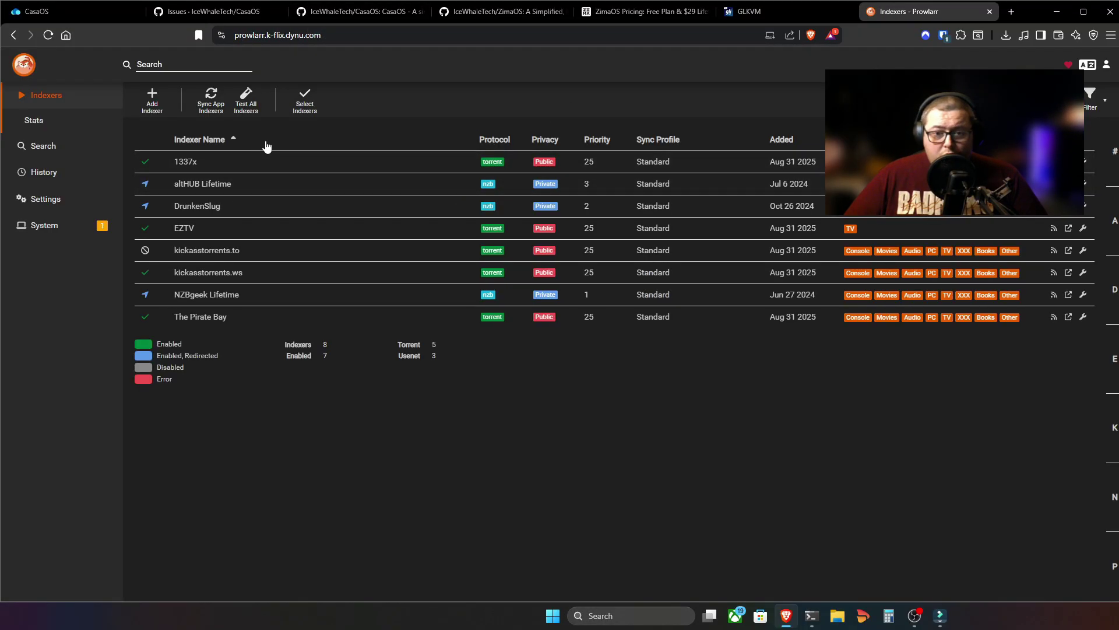
Open the CasaOS repository's Issues list and scroll through the recent reports
left_click(367, 13)
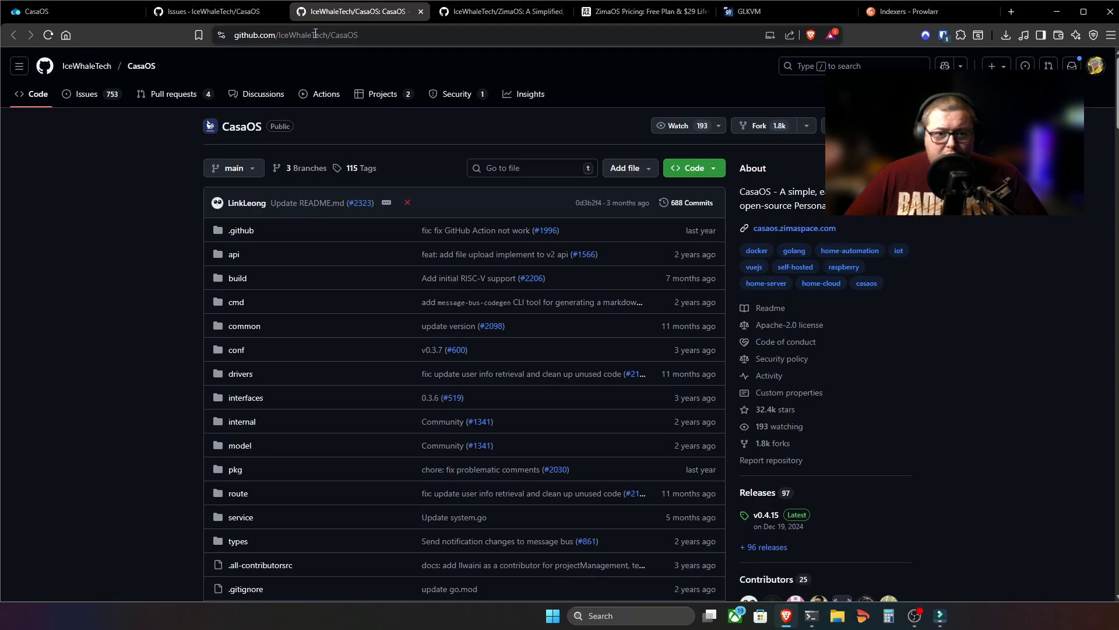
left_click(244, 11)
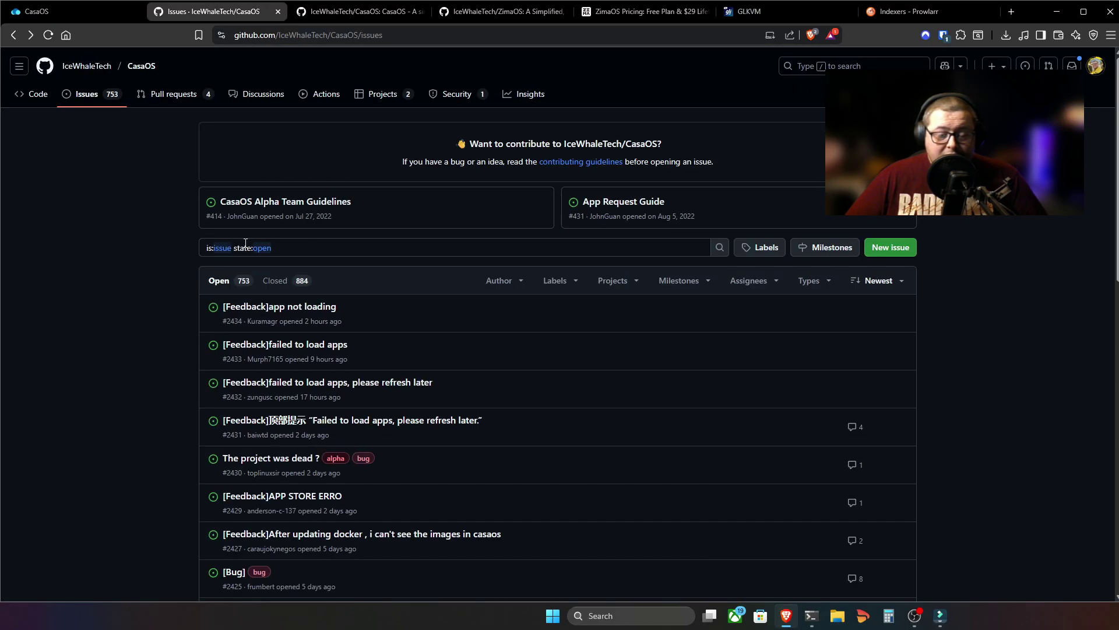
scroll(136, 239, "down", 1)
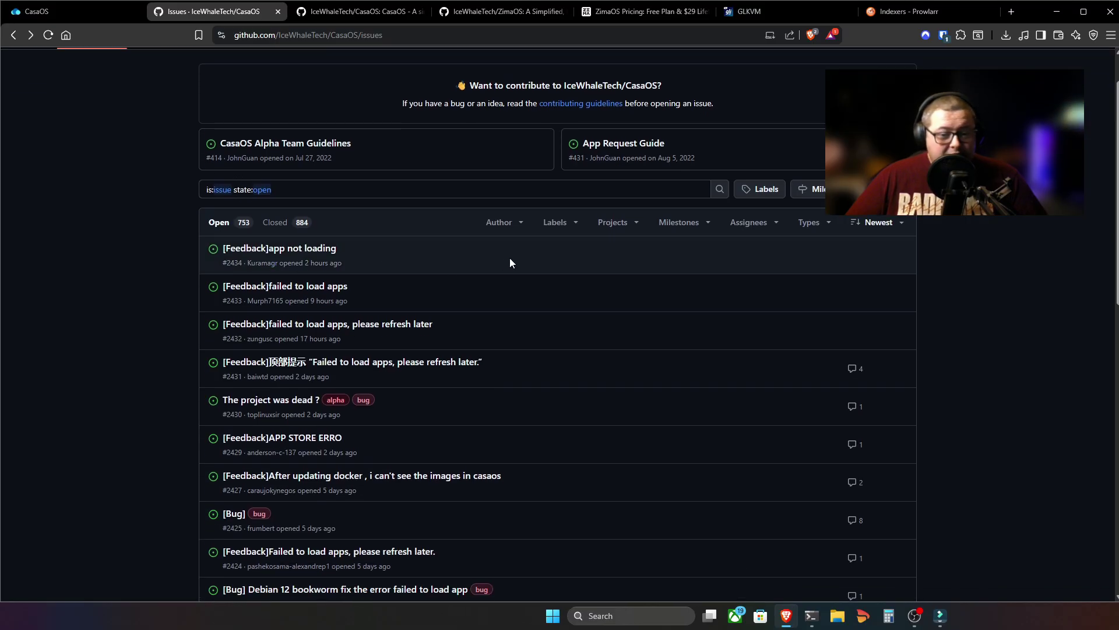
scroll(458, 263, "down", 2)
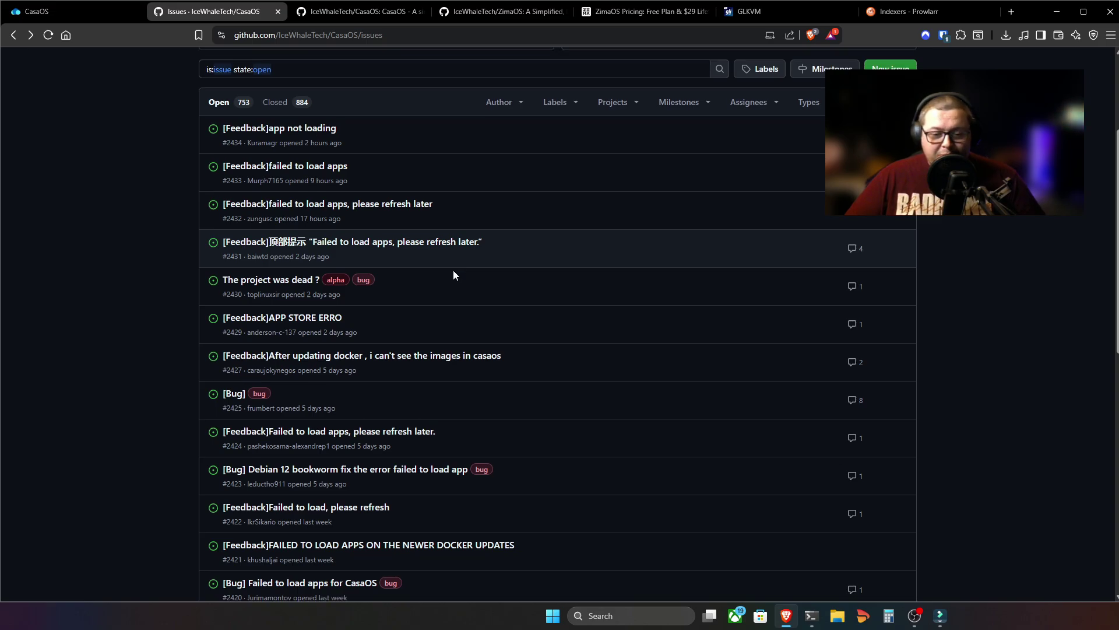
scroll(453, 271, "down", 1)
scroll(242, 367, "down", 1)
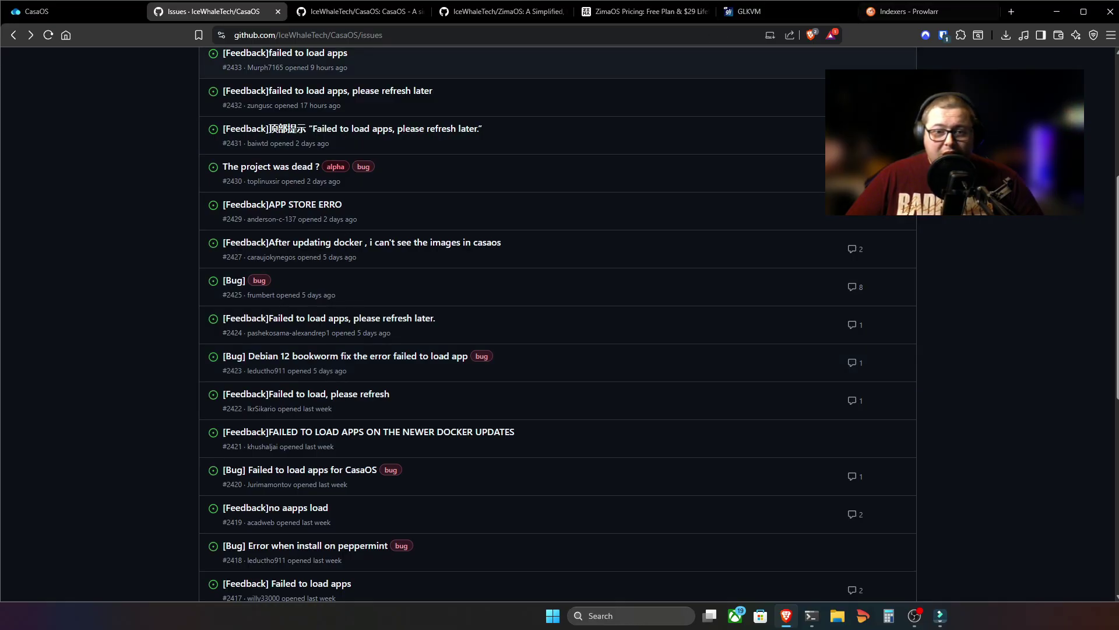
Read issue #2425, then return to the CasaOS issues list
mouse_move(327, 358)
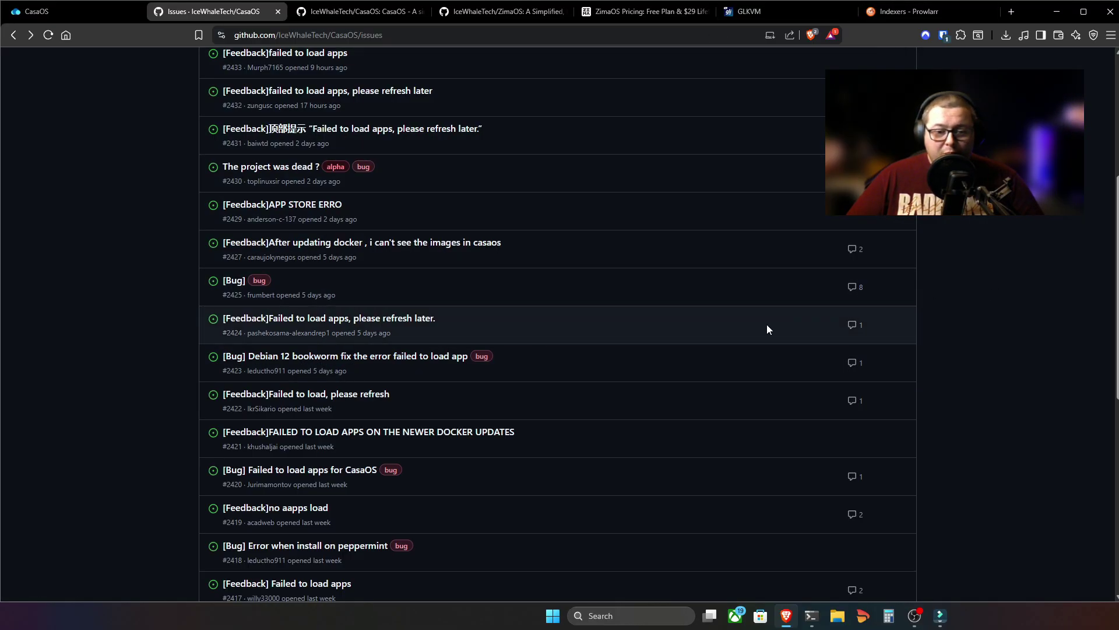
left_click(234, 281)
key("alt+Left")
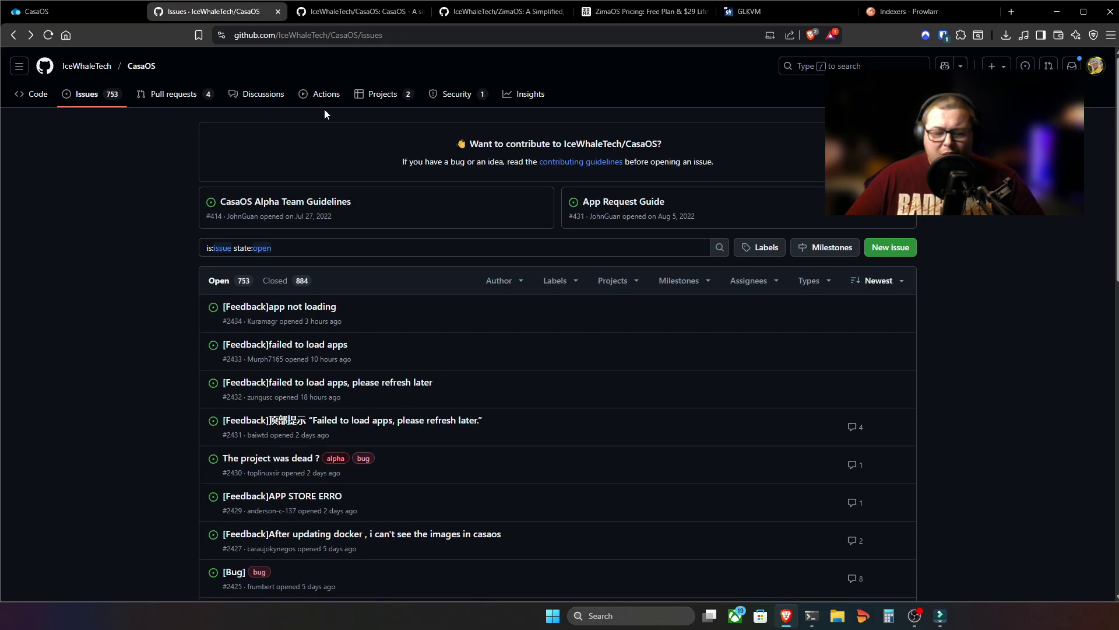
View the IceWhaleTech/CasaOS code page, then switch to the IceWhaleTech/ZimaOS repository
left_click(341, 15)
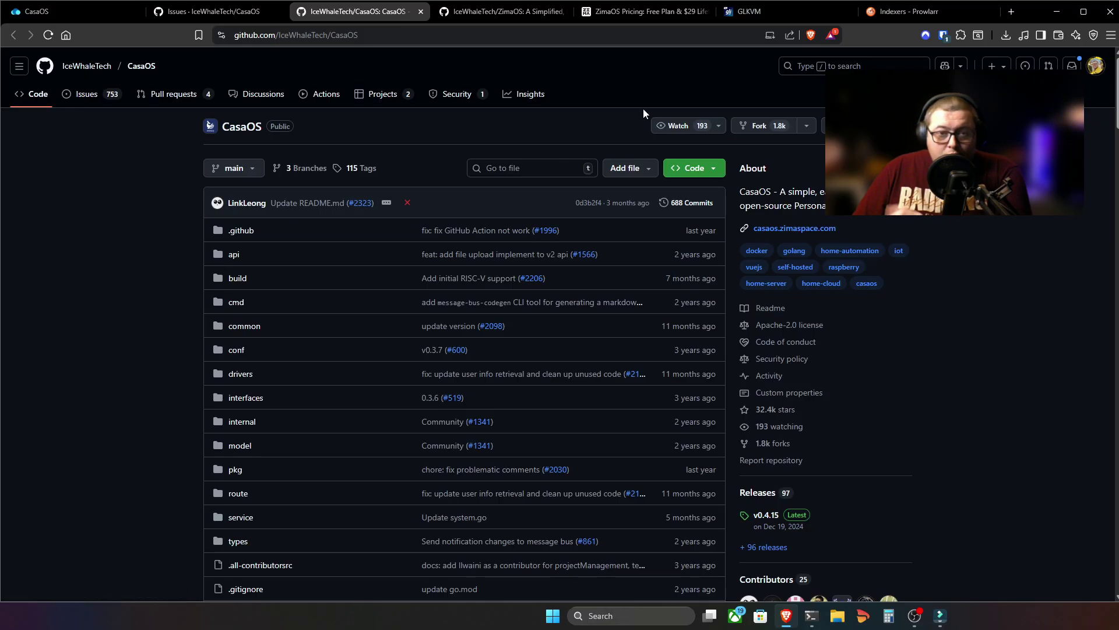
left_click(504, 14)
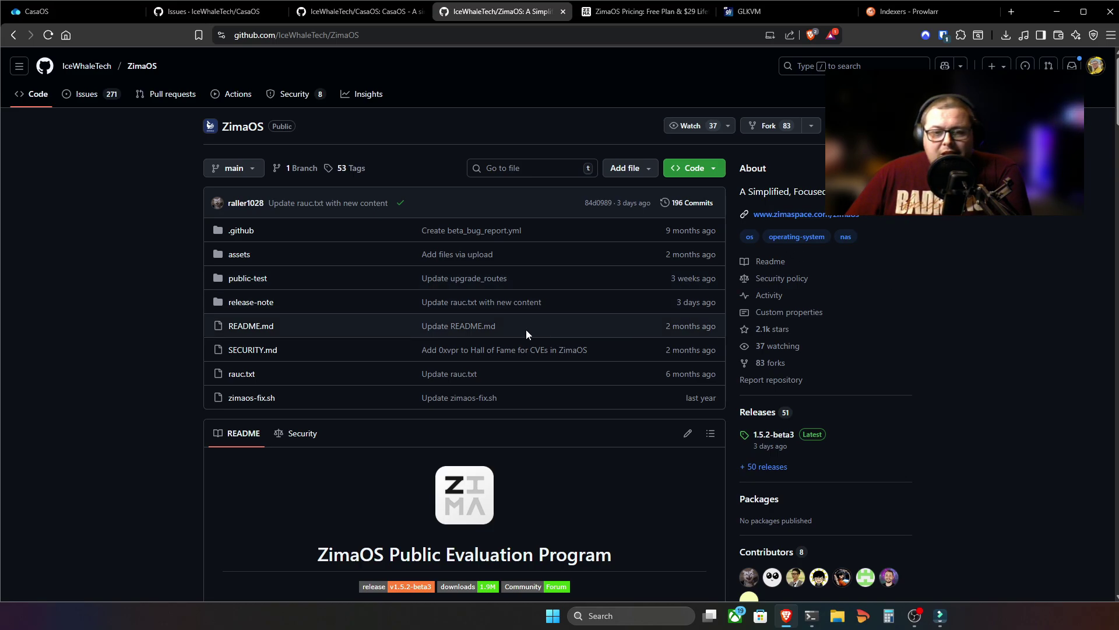
Switch to the 'ZimaOS Pricing' tab comparing the free plan with ZimaOS+ at $29
left_click(660, 14)
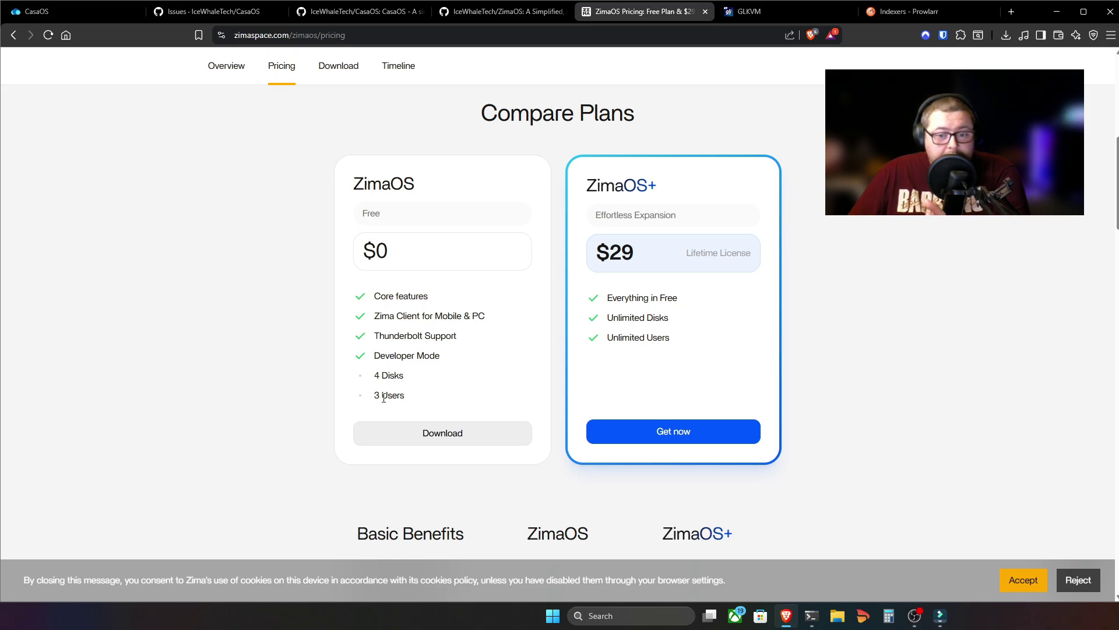
Highlight the free plan's '3 Users' limit, then return to the CasaOS dashboard tab
left_click_drag(374, 396, 394, 397)
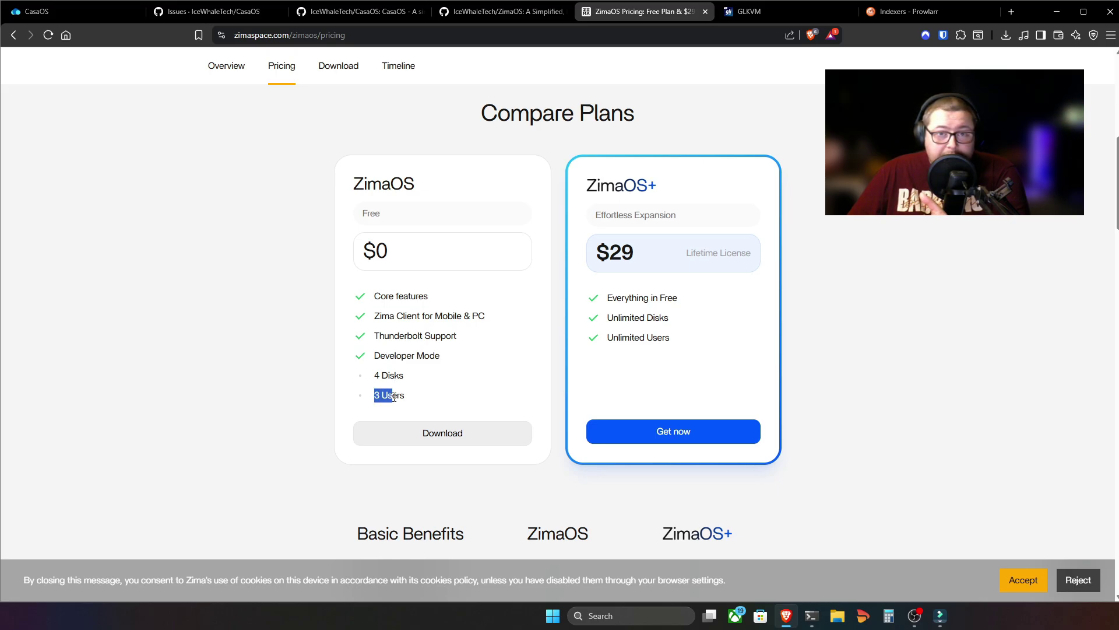
left_click(396, 397)
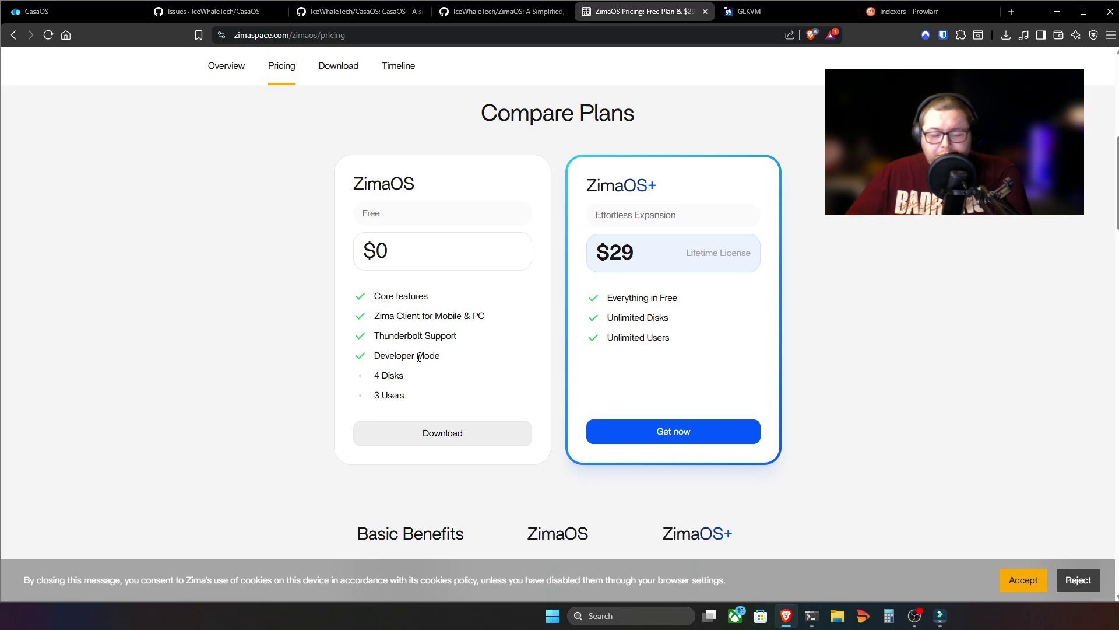
left_click(82, 17)
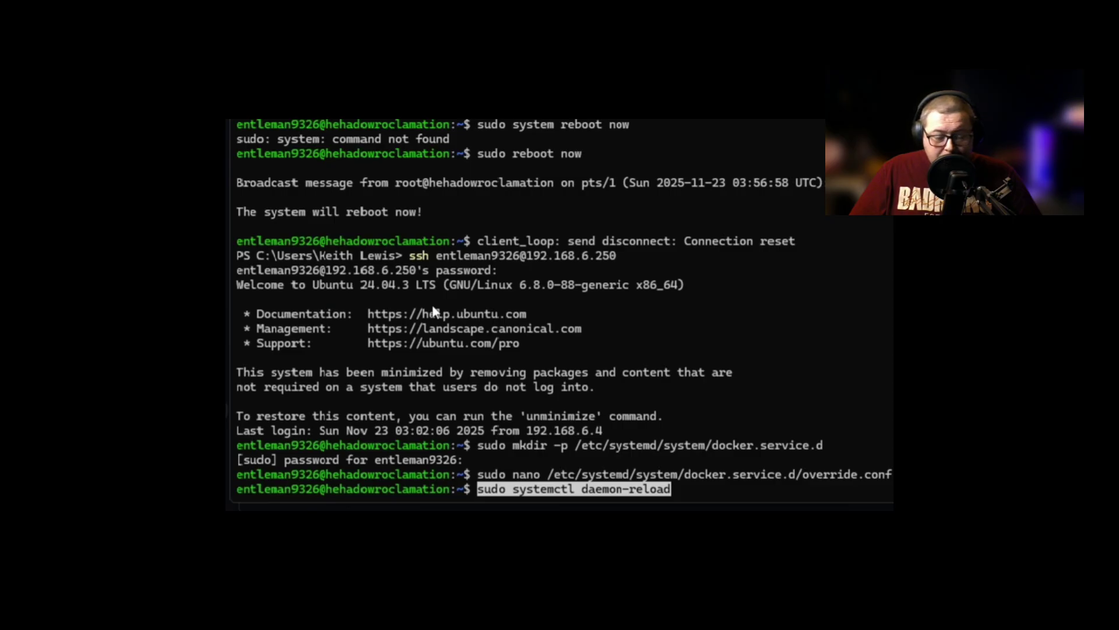
Run sudo systemctl daemon-reload to apply the DOCKER_MIN_API_VERSION=1.24 override
key("Return")
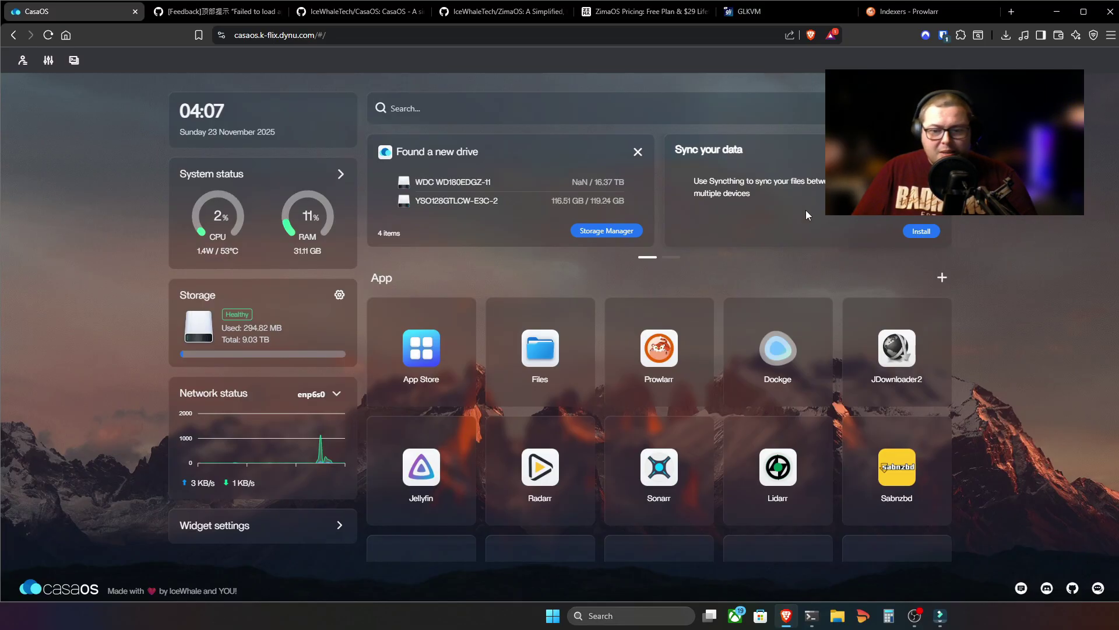
scroll(771, 469, "down", 3)
mouse_move(771, 469)
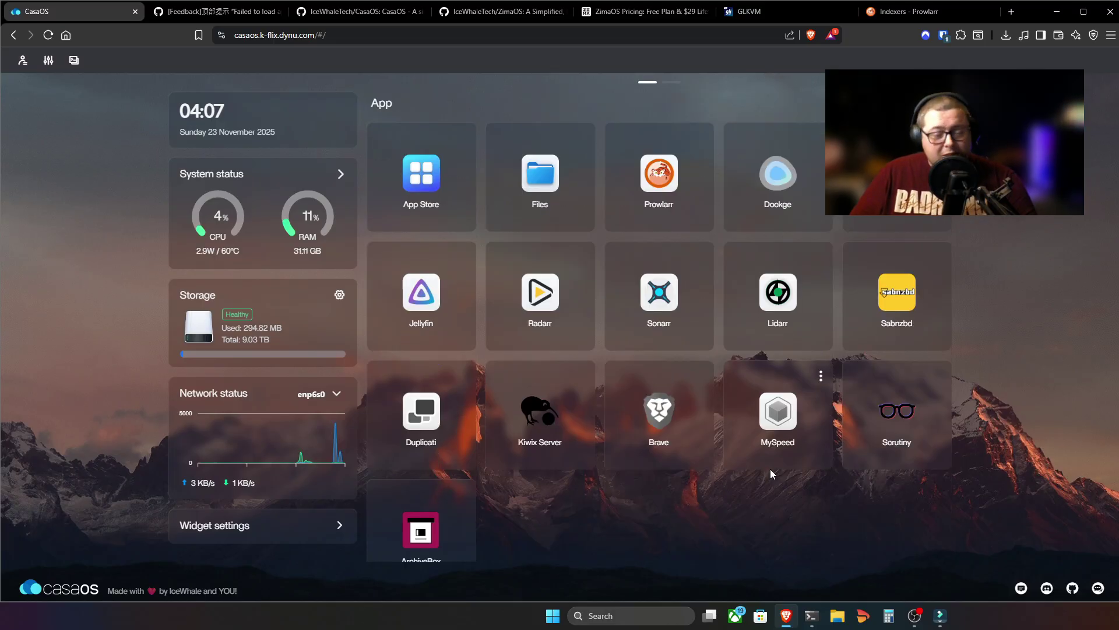